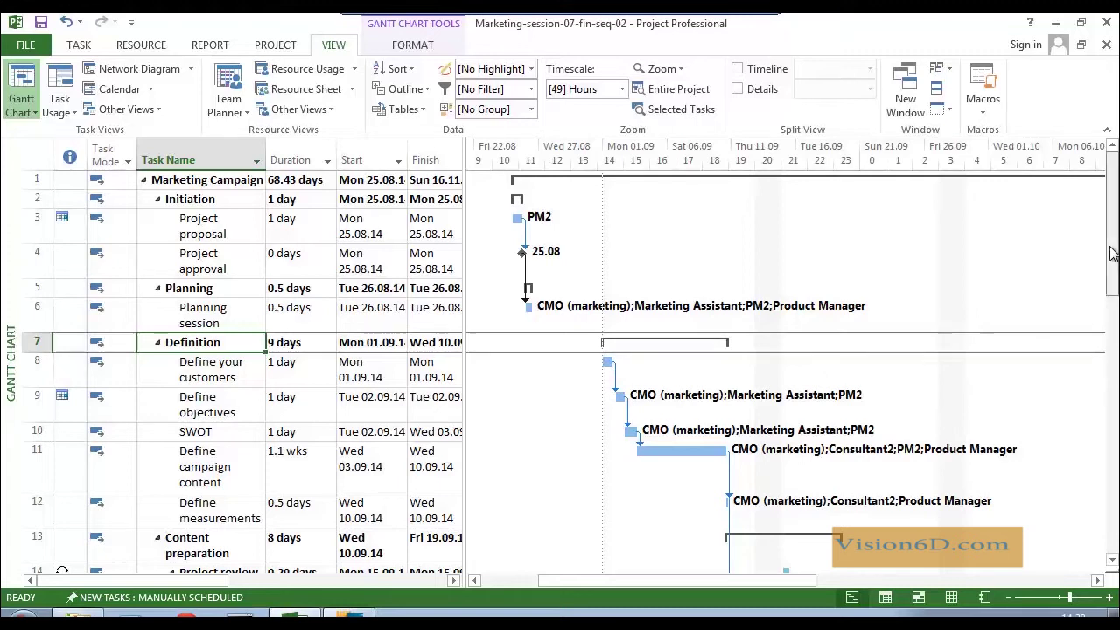
# Step: Show the Timeline pane above the Gantt chart and check the details of its phase and milestone bars
pyautogui.moveTo(1113, 254); pyautogui.dragTo(1116, 395)
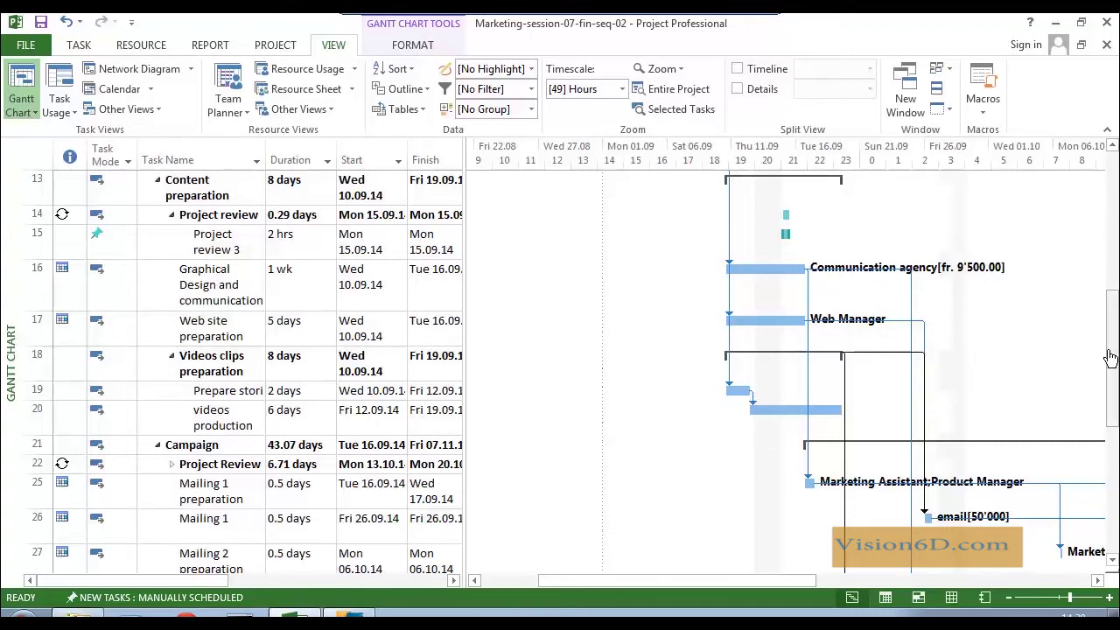
pyautogui.moveTo(1111, 357); pyautogui.dragTo(1117, 446)
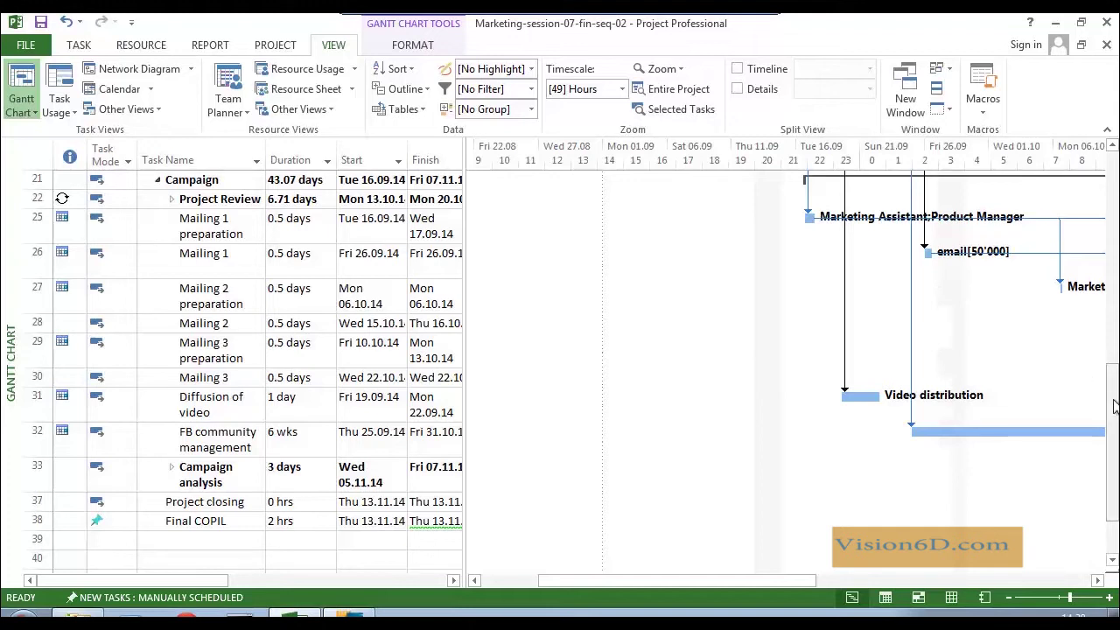
pyautogui.moveTo(1114, 403); pyautogui.dragTo(1115, 315)
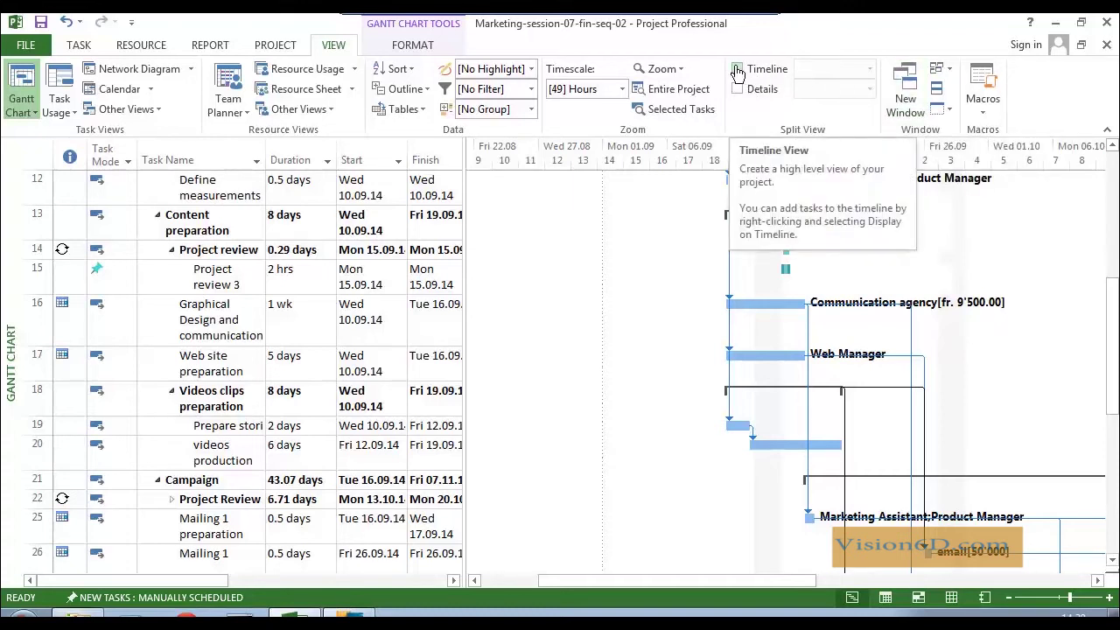
pyautogui.click(738, 69)
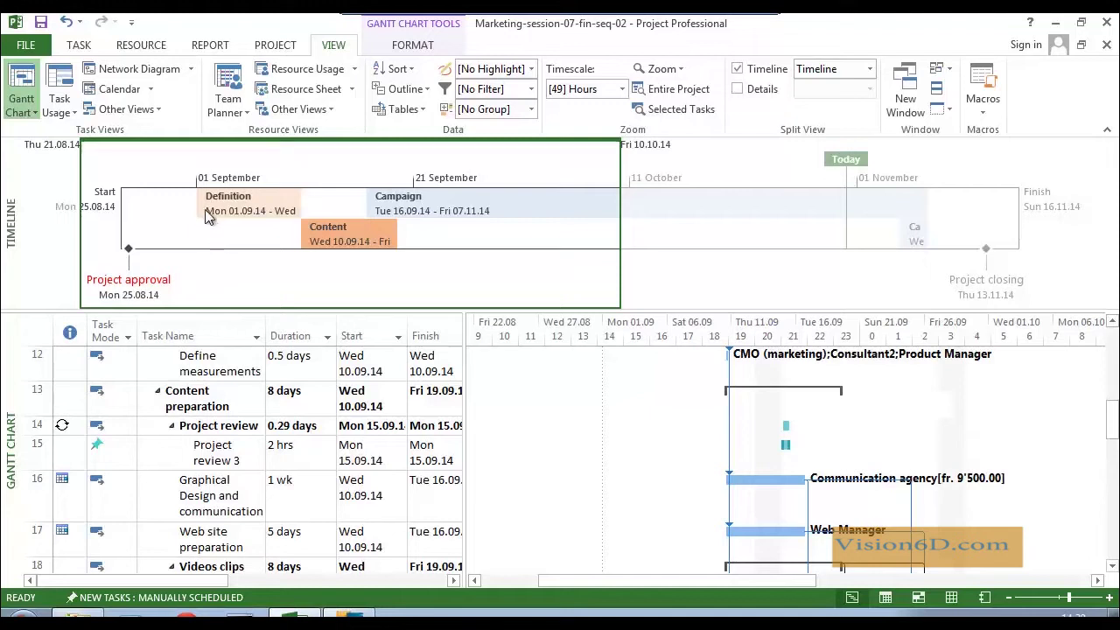
pyautogui.moveTo(210, 214)
pyautogui.moveTo(312, 236)
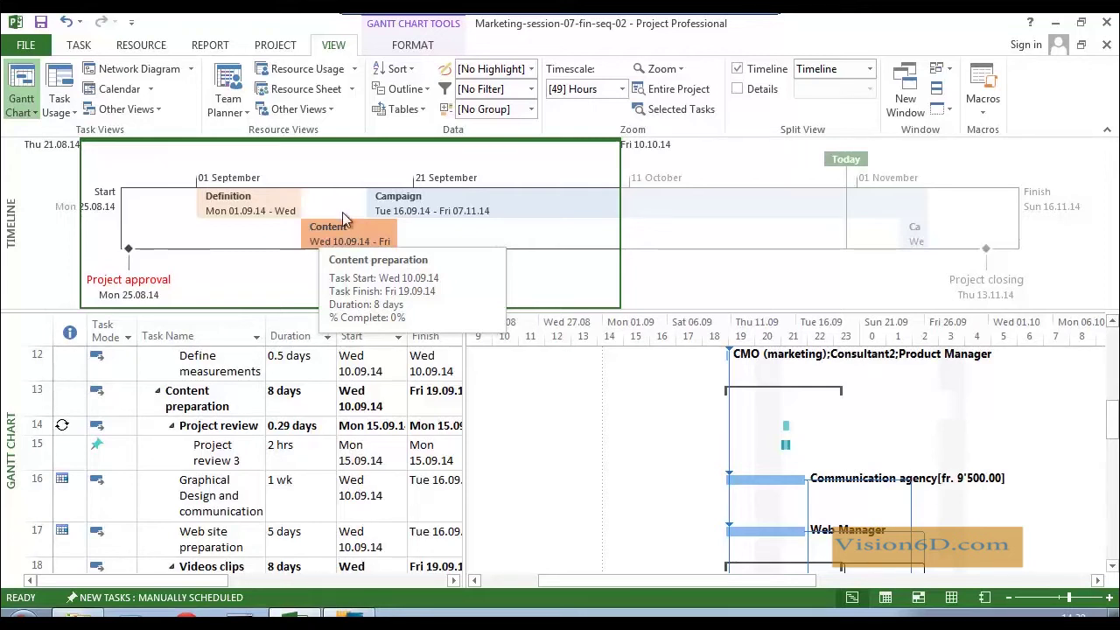
pyautogui.moveTo(404, 208)
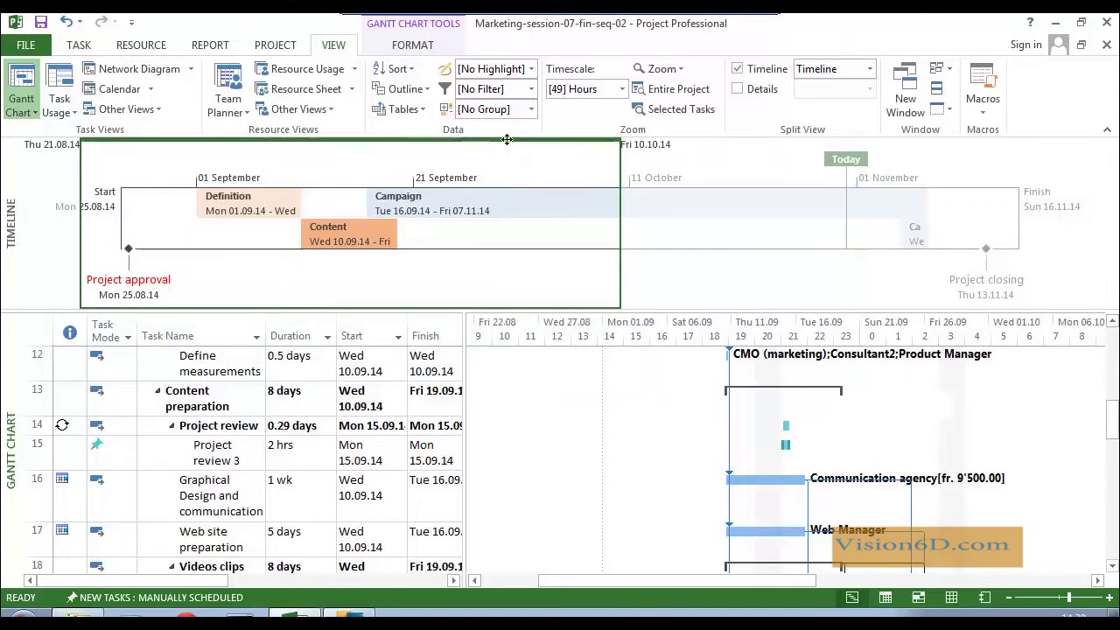
# Step: Shift the timeline's visible range to the later campaign weeks and check the last items
pyautogui.moveTo(509, 142); pyautogui.dragTo(822, 129)
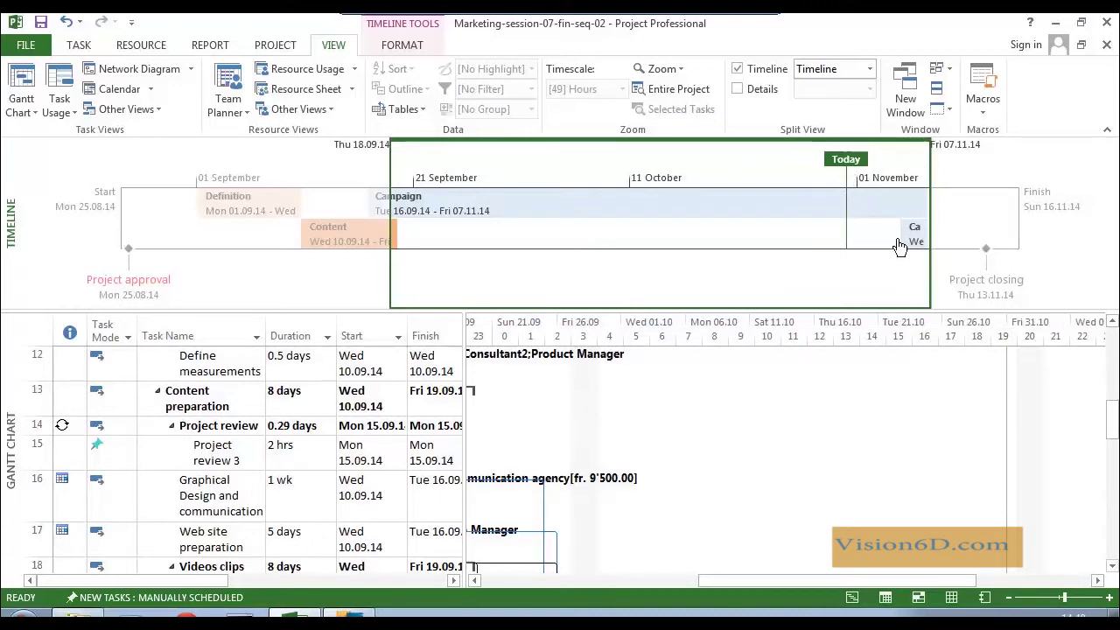
pyautogui.moveTo(919, 235)
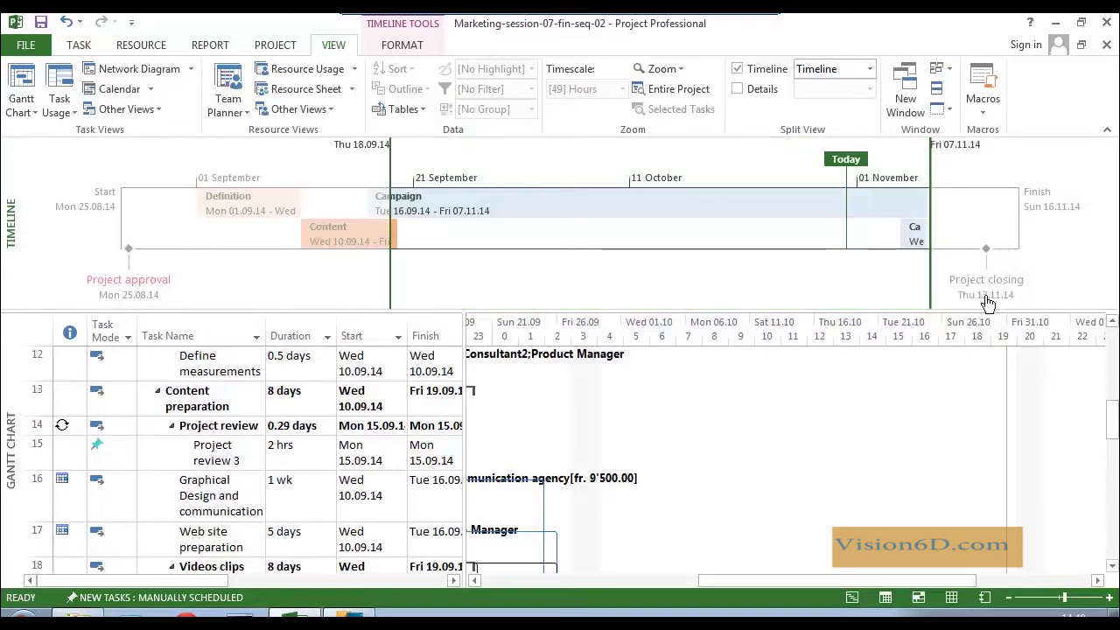
pyautogui.moveTo(994, 302)
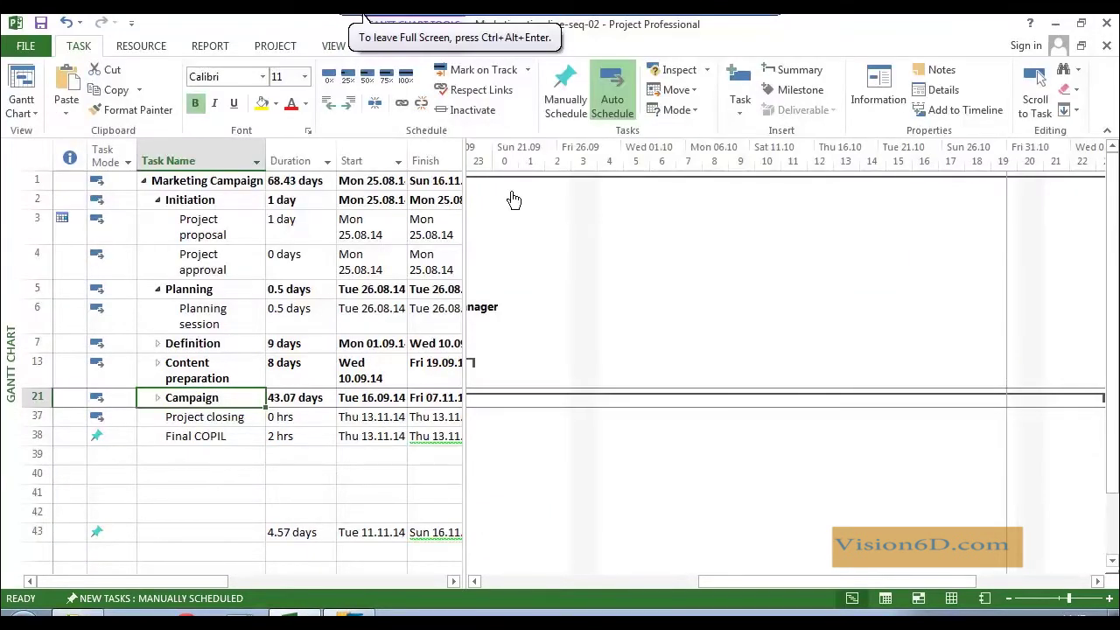
# Step: Turn the Timeline pane back on above the Gantt chart from the View ribbon
pyautogui.click(333, 46)
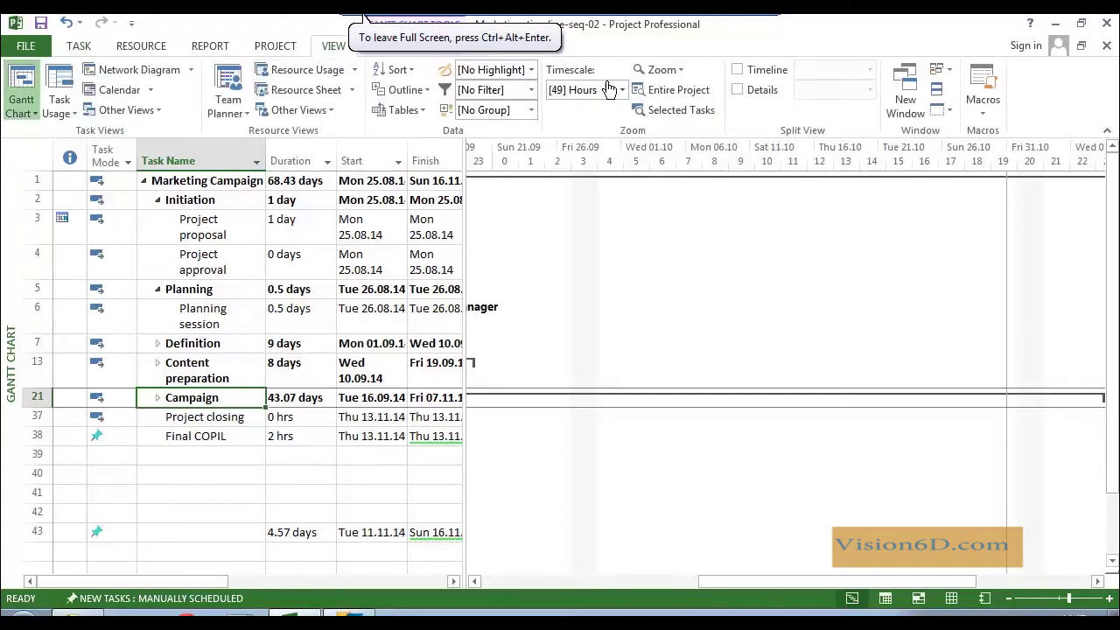
pyautogui.click(737, 72)
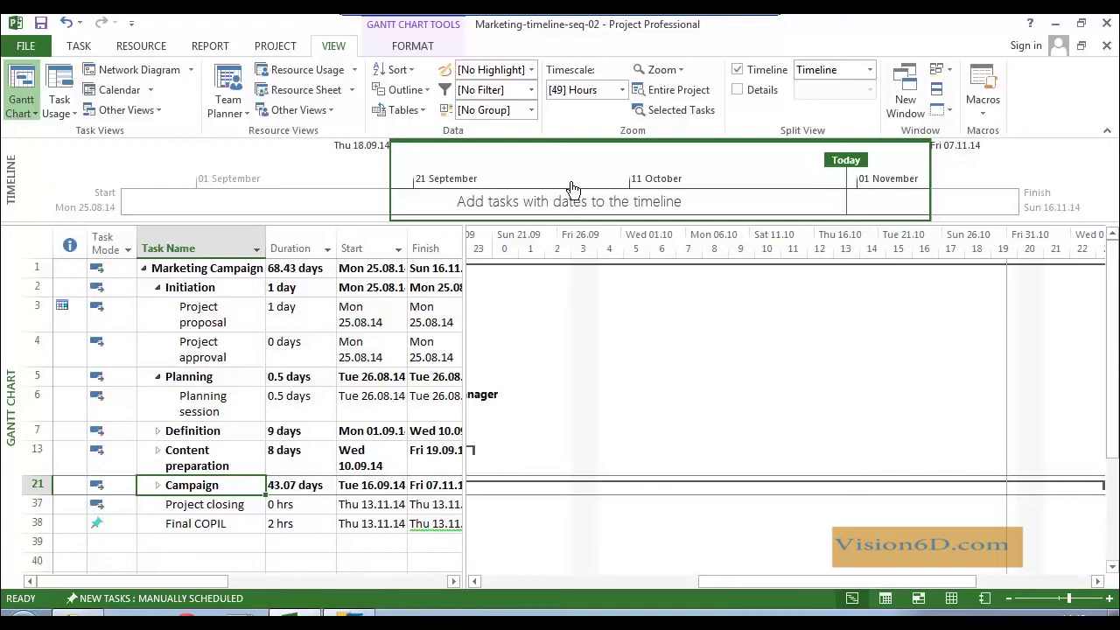
pyautogui.click(595, 140)
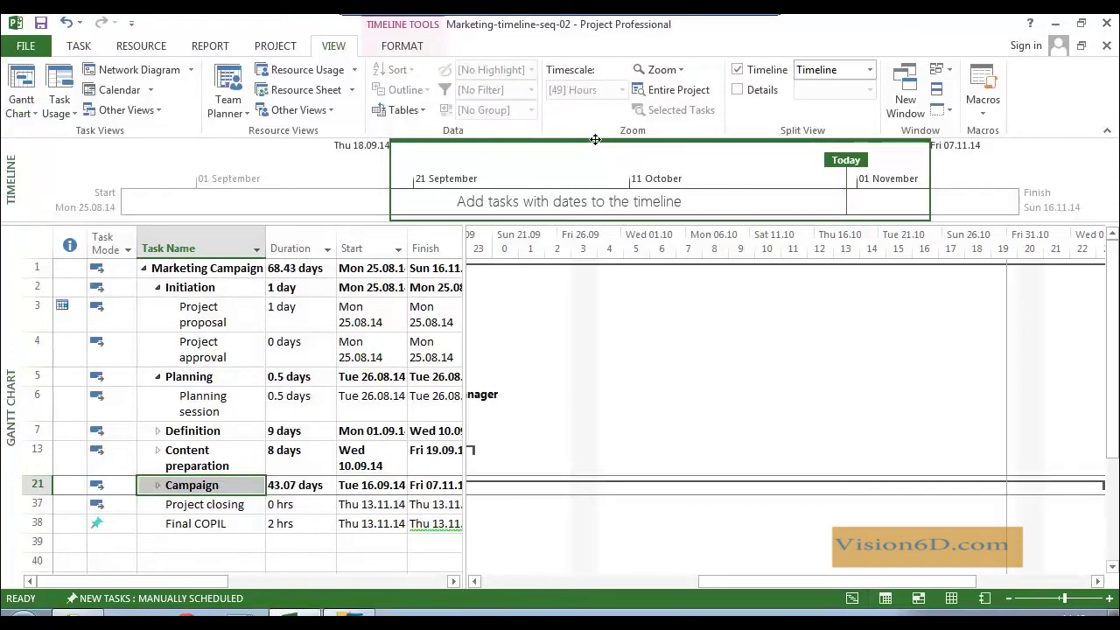
pyautogui.moveTo(595, 140); pyautogui.dragTo(341, 203)
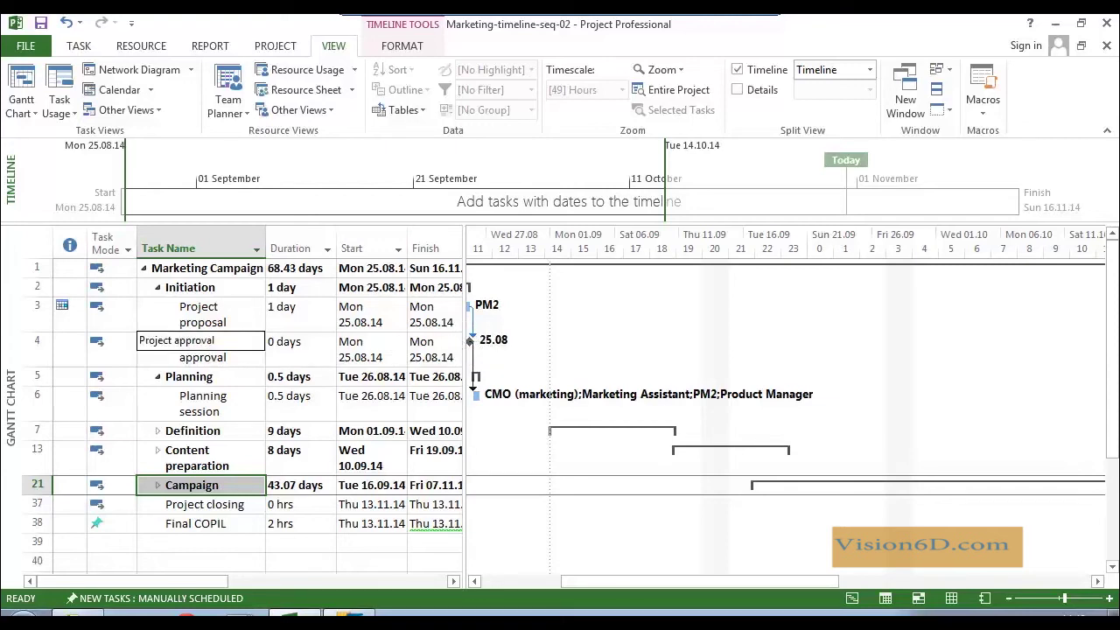
# Step: Put the Project approval milestone (Mon 25.08.14) on the Timeline with Display on Timeline
pyautogui.doubleClick(223, 343)
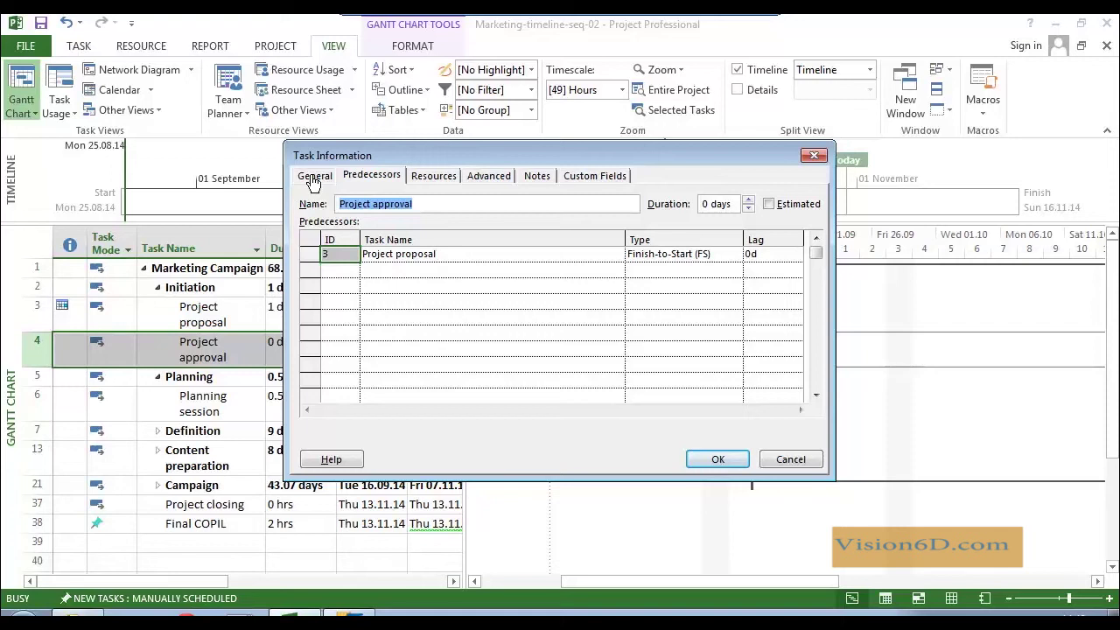
pyautogui.click(313, 179)
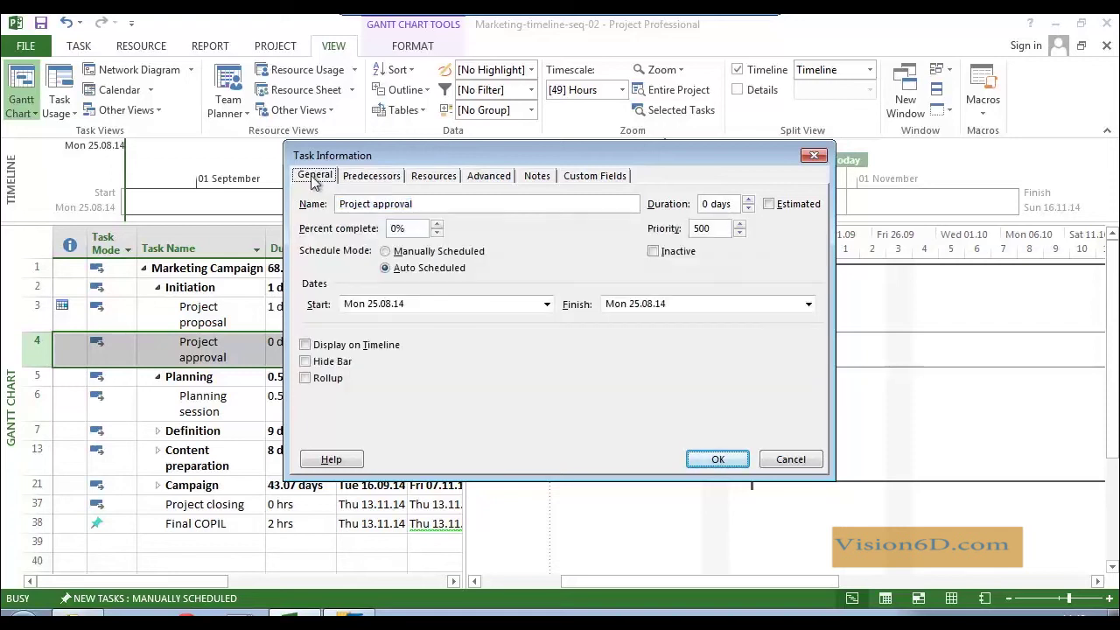
pyautogui.click(304, 346)
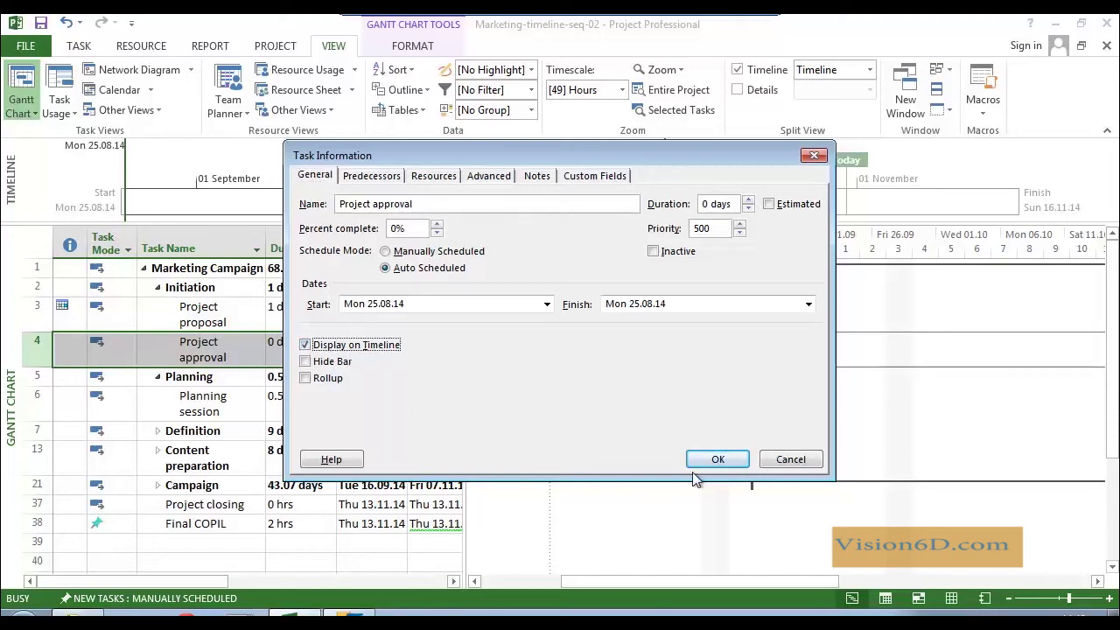
pyautogui.click(715, 462)
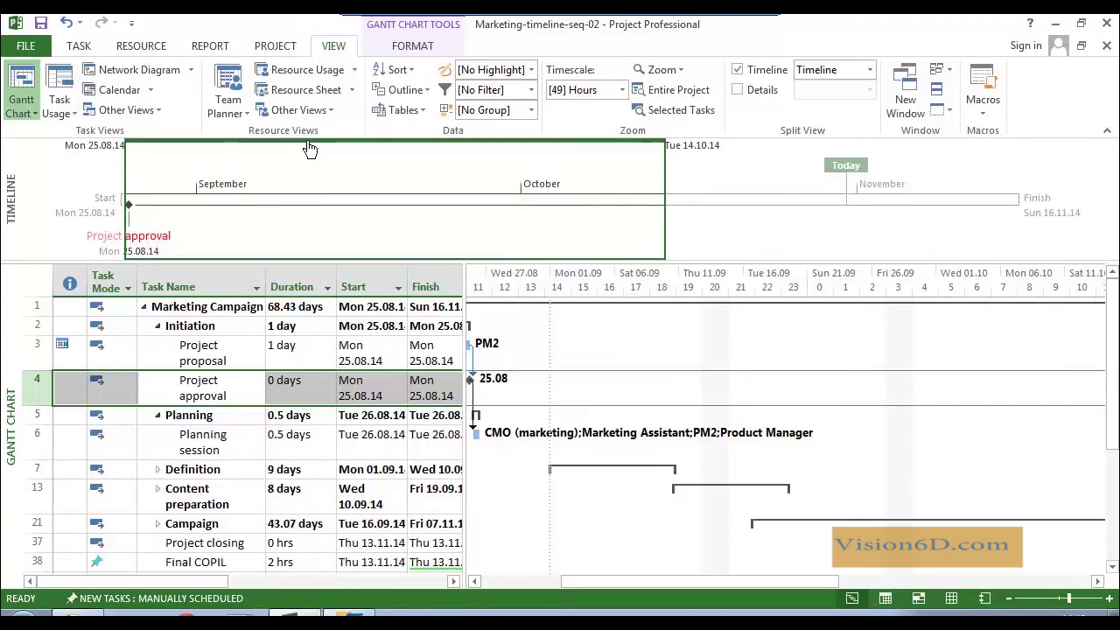
pyautogui.moveTo(310, 149); pyautogui.dragTo(270, 155)
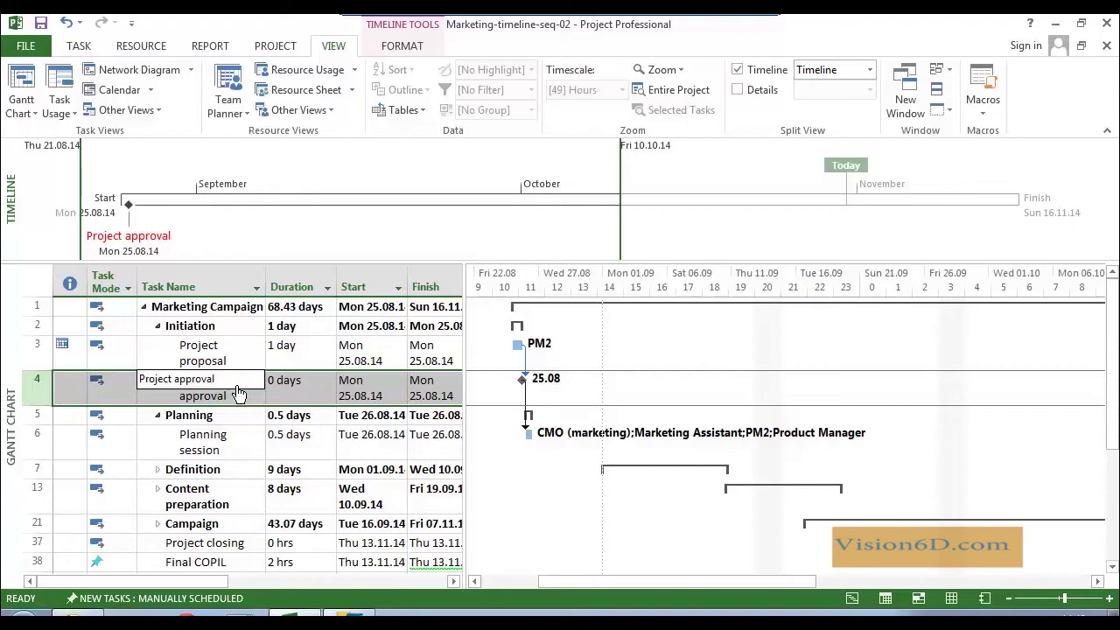
# Step: Display the Planning, Definition and Content preparation phases on the Timeline via Task Information
pyautogui.doubleClick(186, 423)
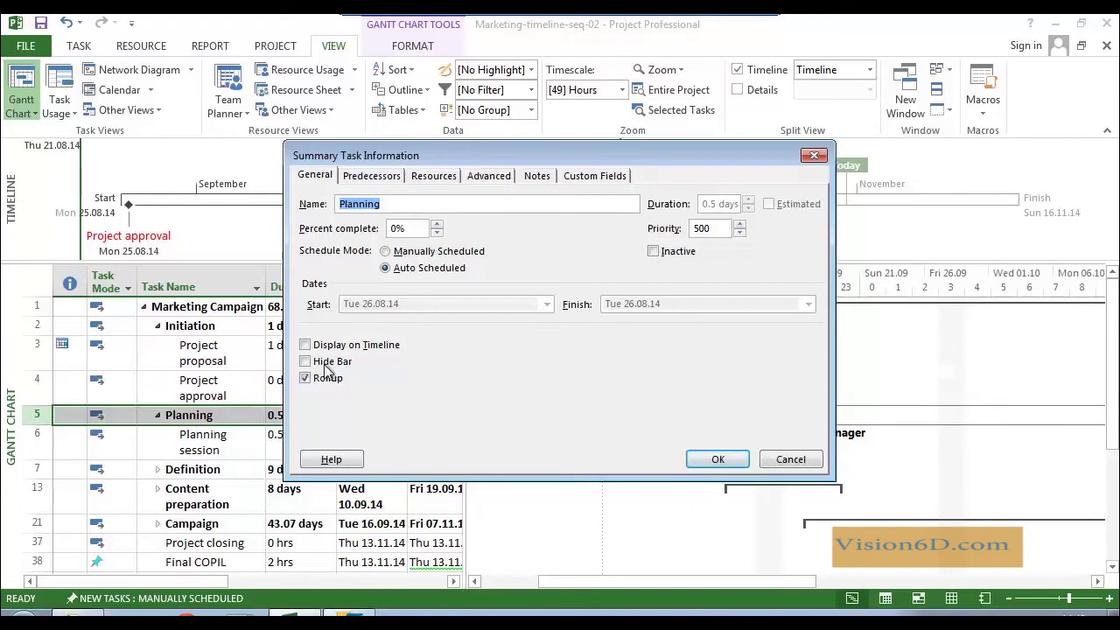
pyautogui.click(305, 348)
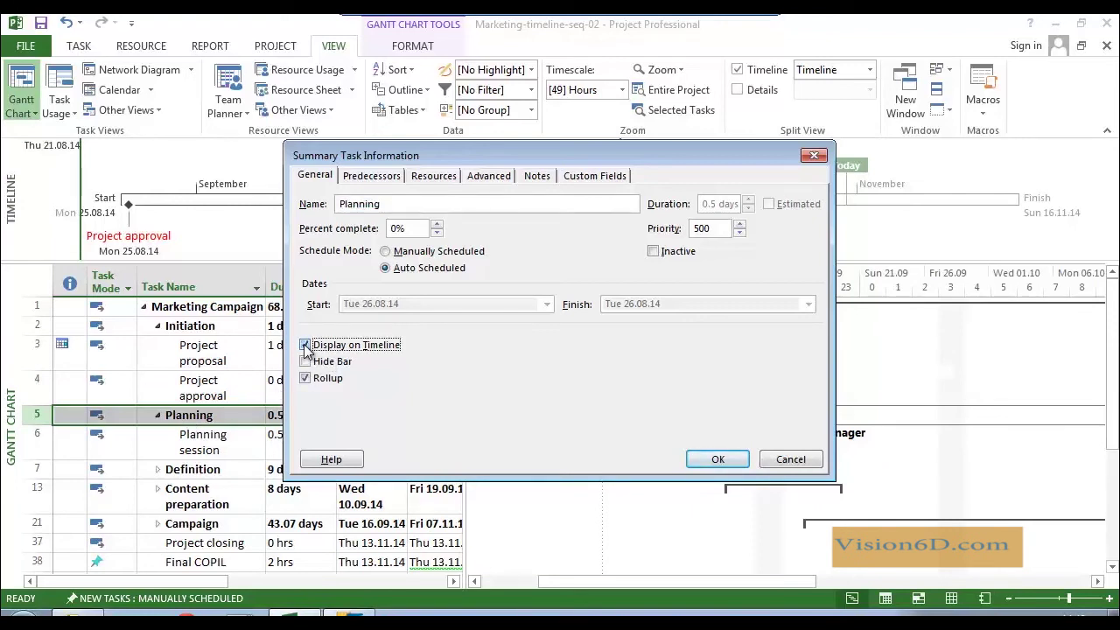
pyautogui.click(714, 460)
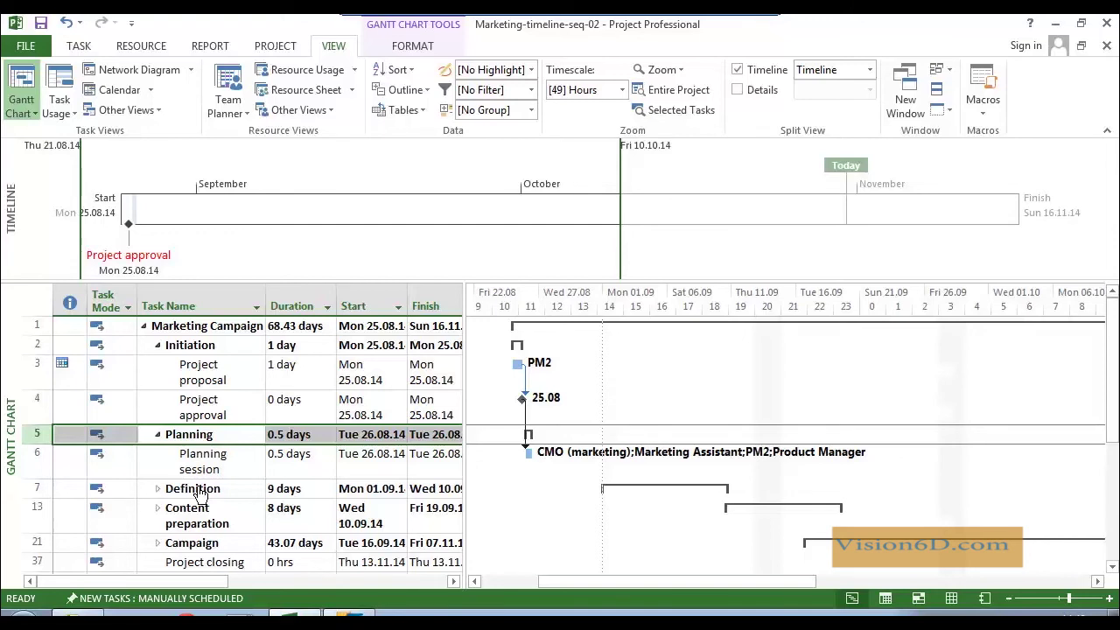
pyautogui.doubleClick(199, 495)
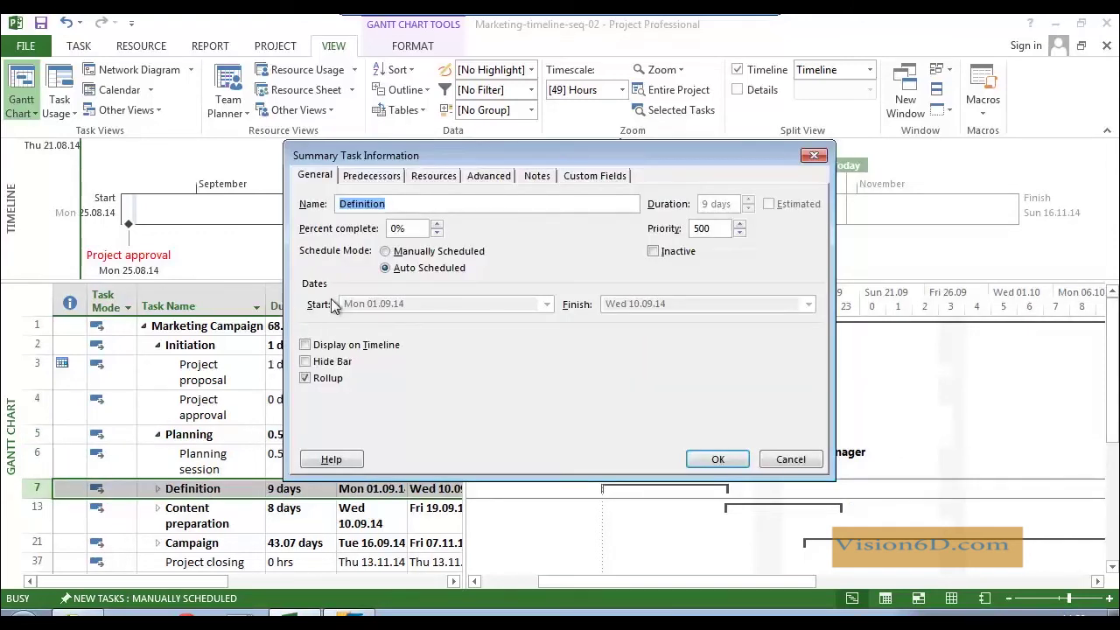
pyautogui.click(305, 346)
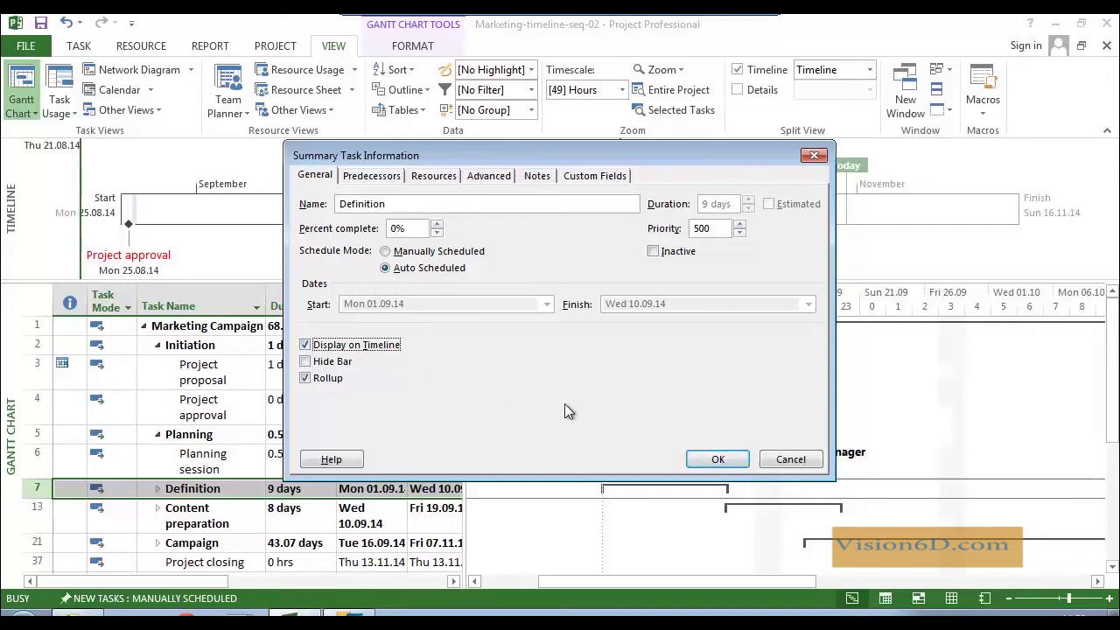
pyautogui.click(718, 460)
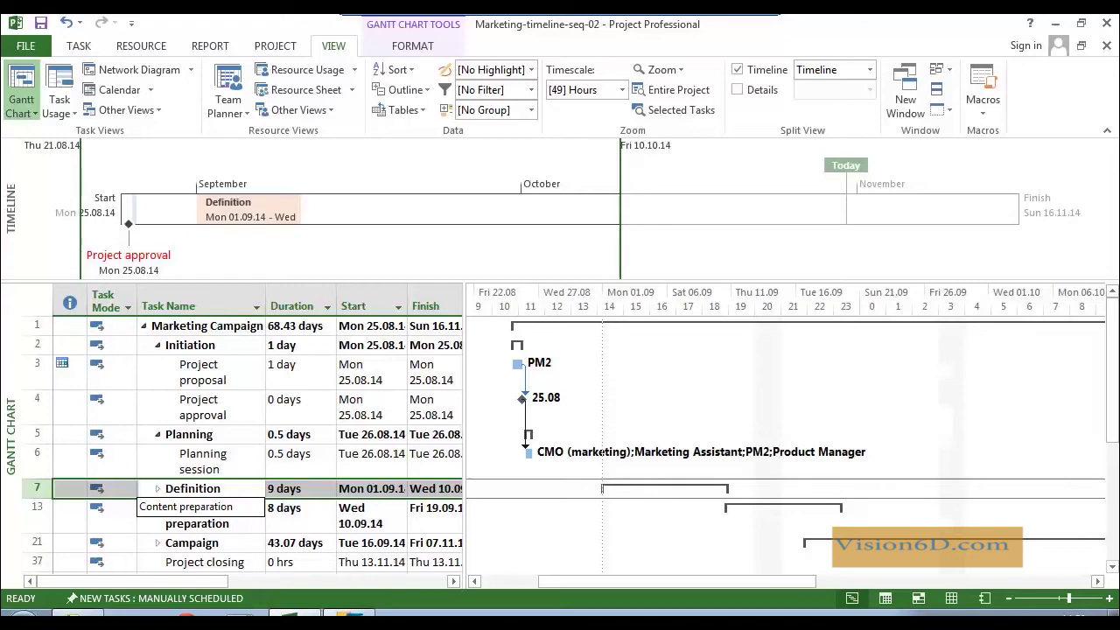
pyautogui.click(200, 521)
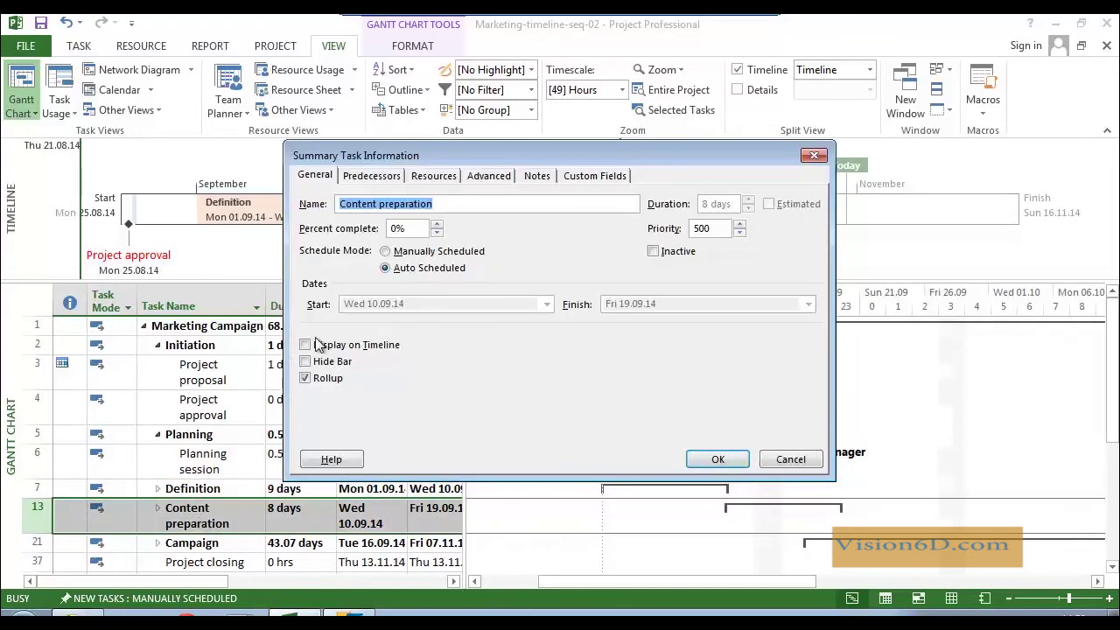
pyautogui.click(305, 346)
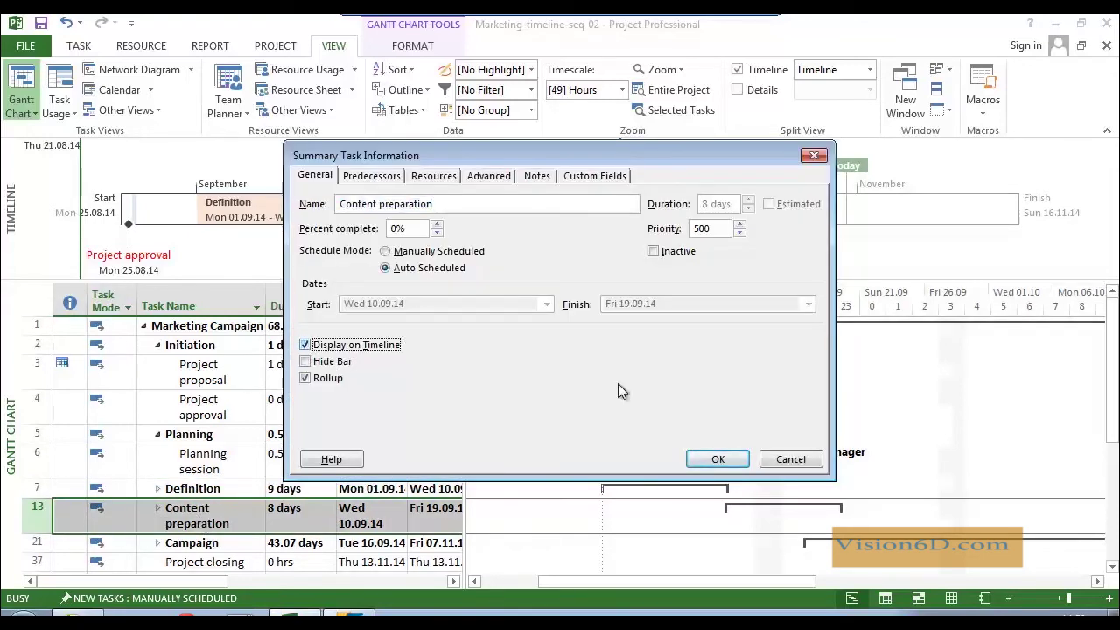
pyautogui.click(716, 461)
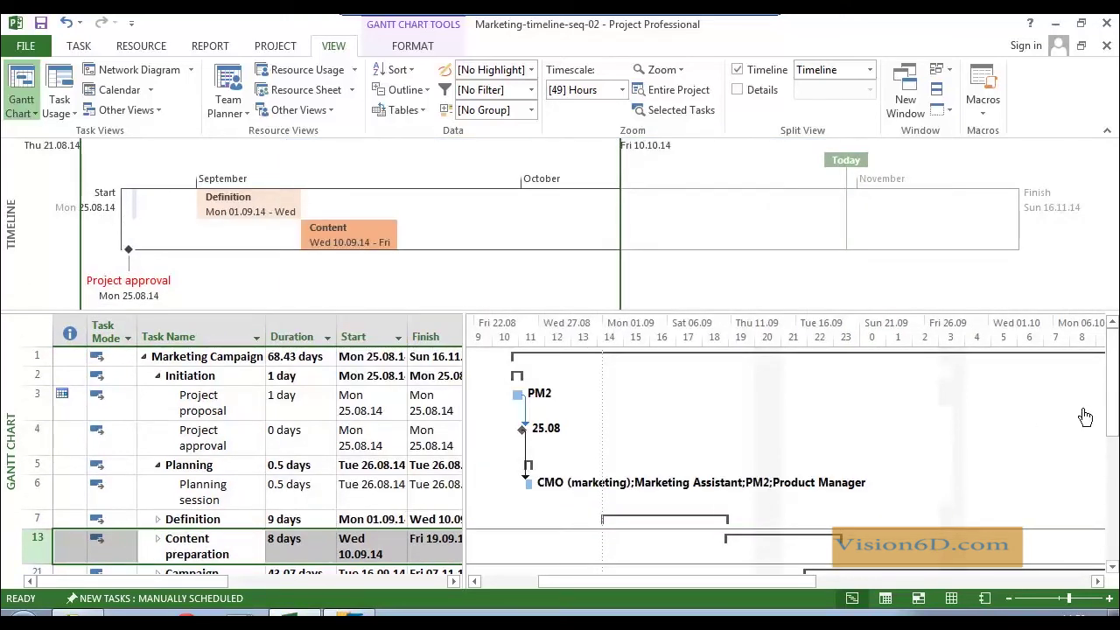
pyautogui.scroll(-1, 1110, 420)
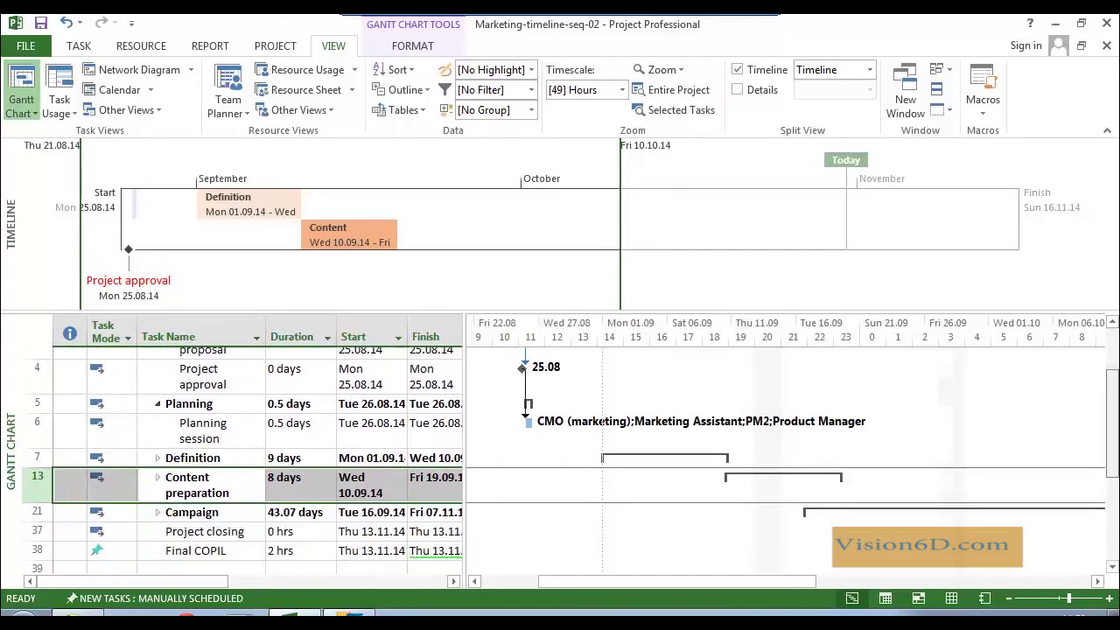
pyautogui.scroll(-1, 1109, 420)
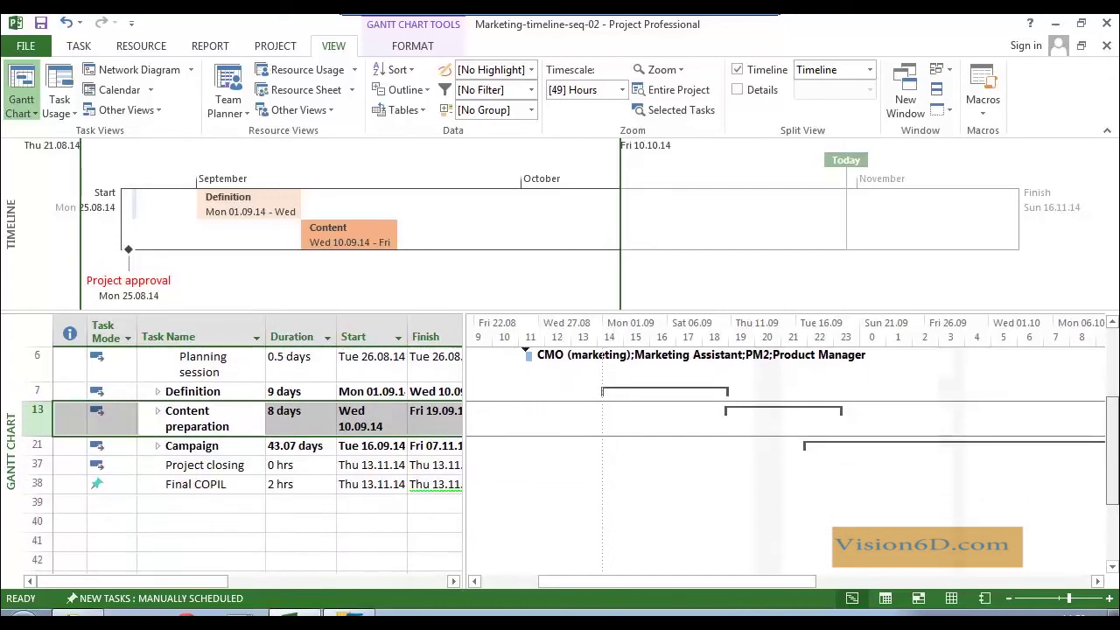
# Step: Add the Campaign phase and the Project closing milestone (Thu 13.11.14) to the Timeline
pyautogui.click(206, 446)
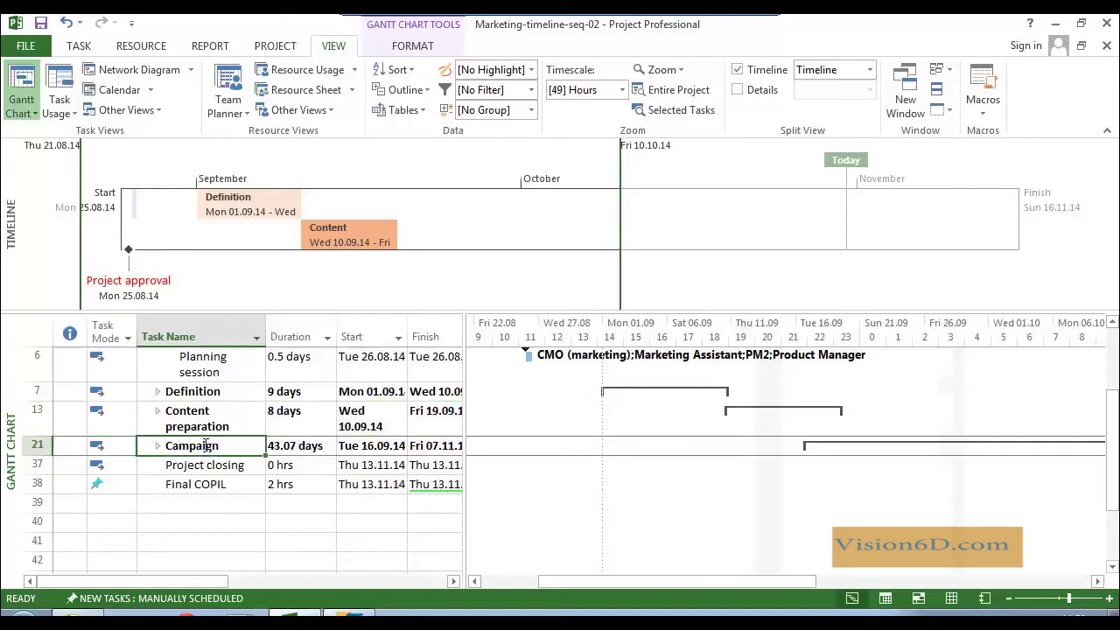
pyautogui.doubleClick(206, 445)
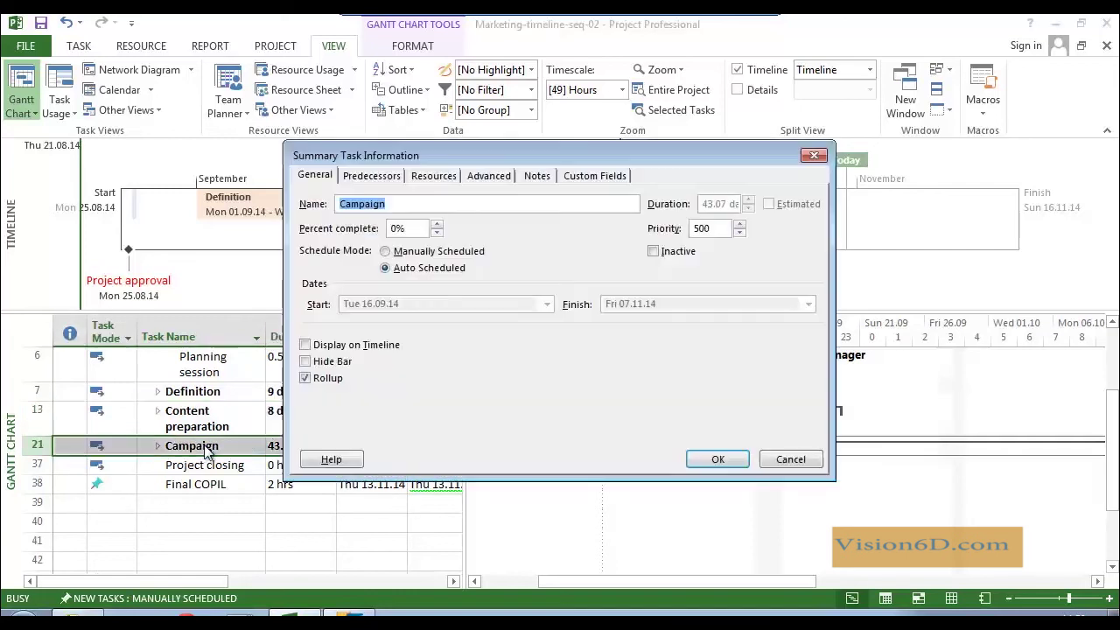
pyautogui.click(305, 345)
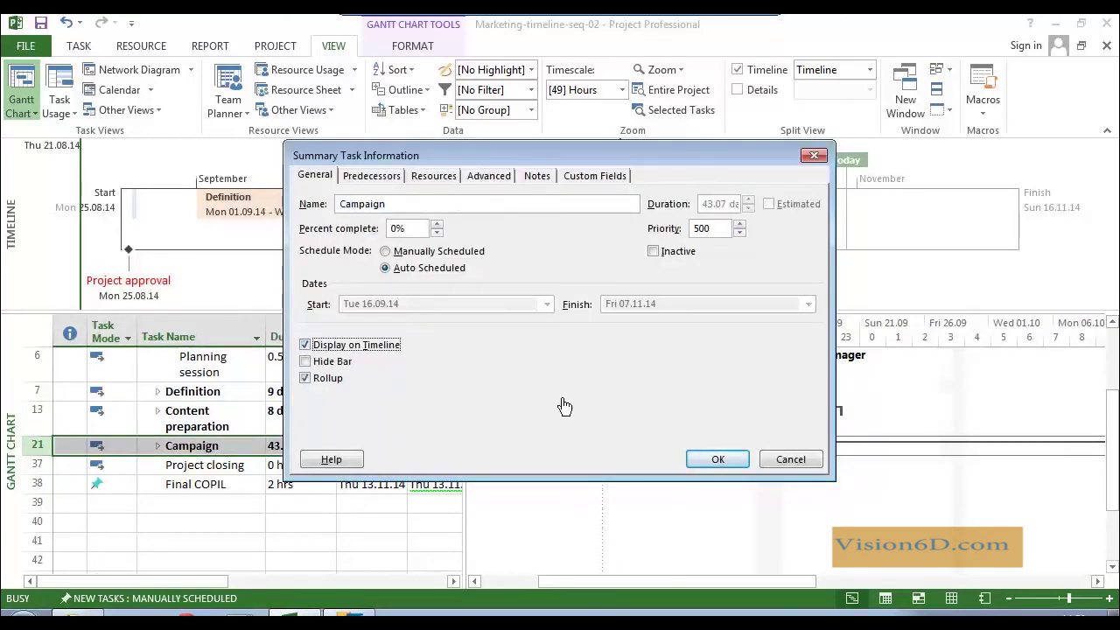
pyautogui.click(706, 459)
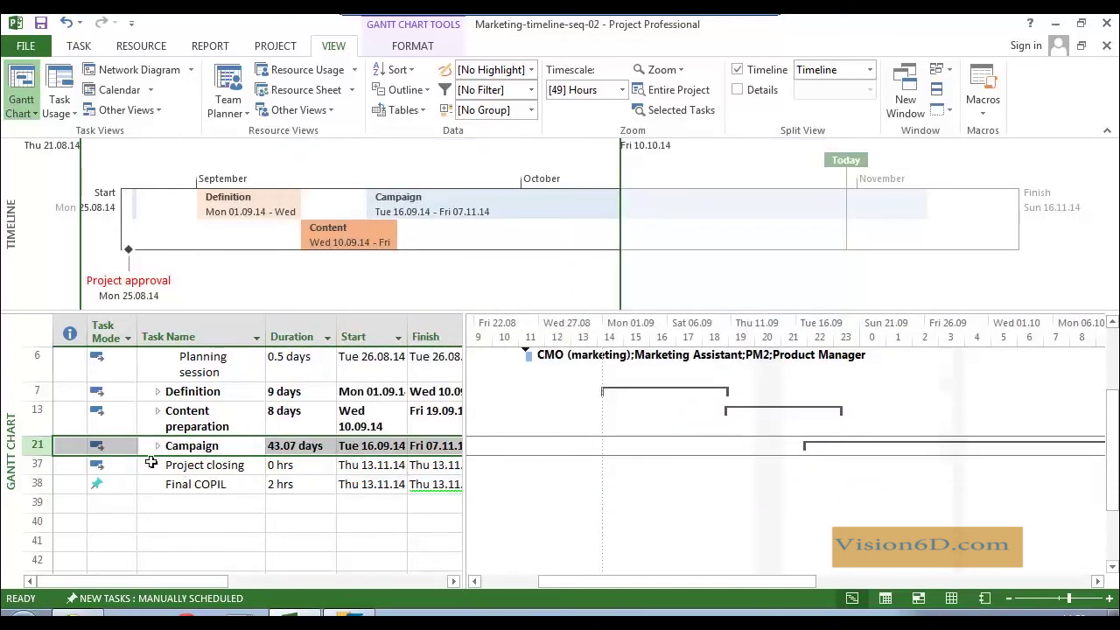
pyautogui.click(179, 467)
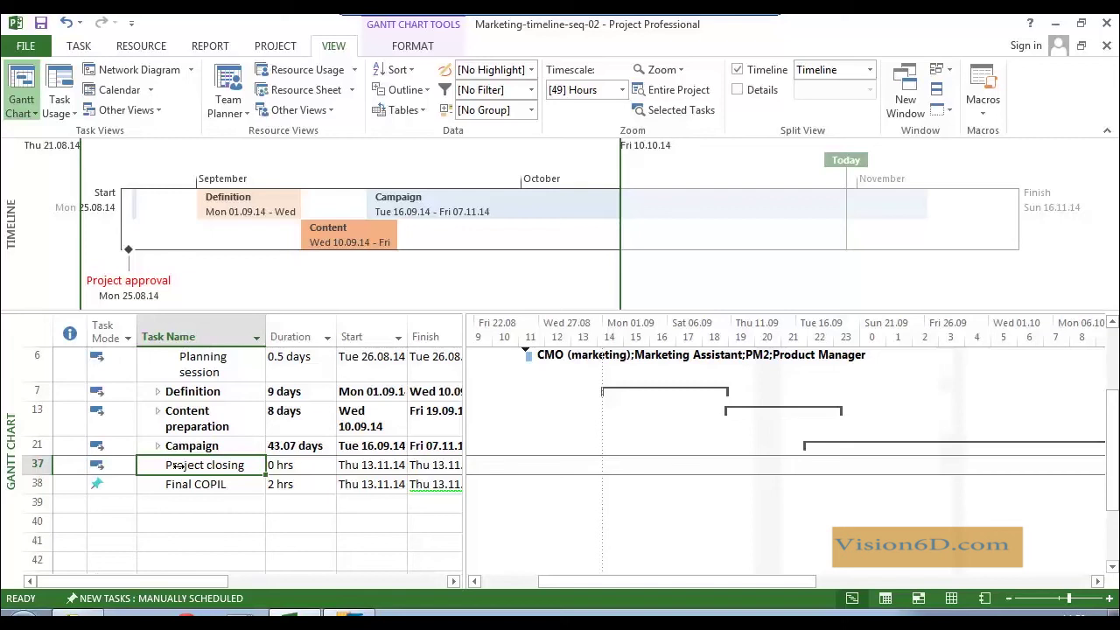
pyautogui.doubleClick(177, 466)
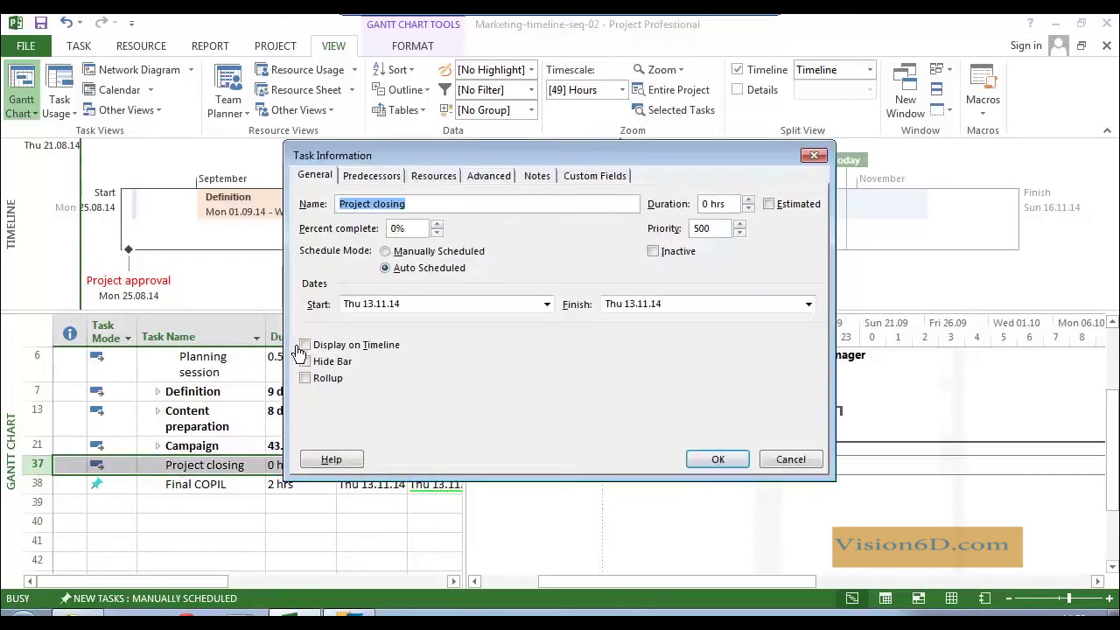
pyautogui.click(305, 346)
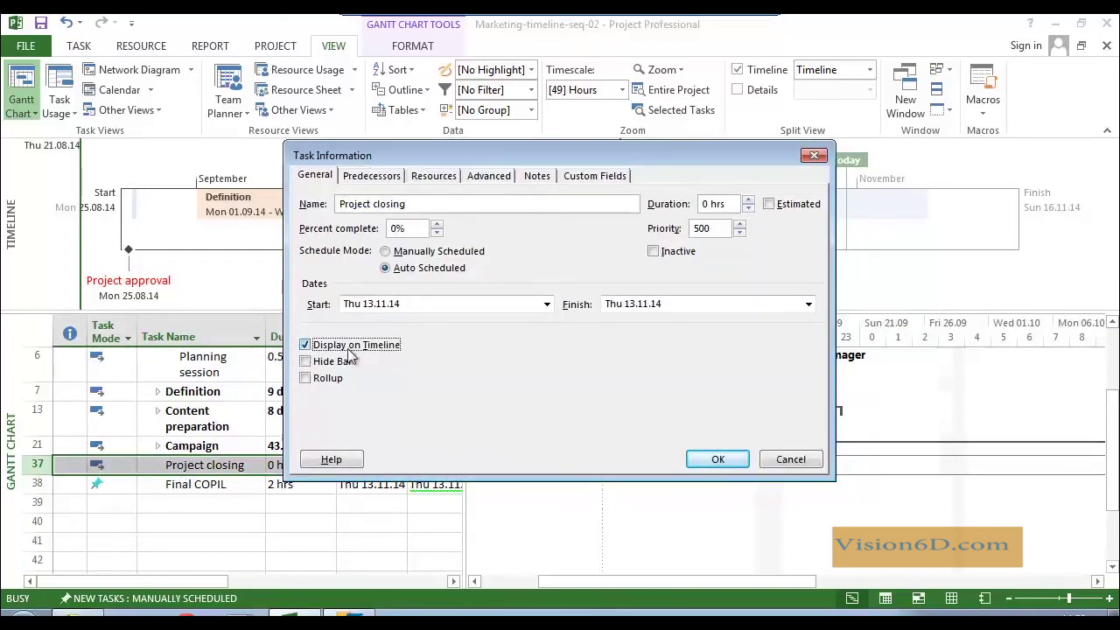
pyautogui.click(716, 459)
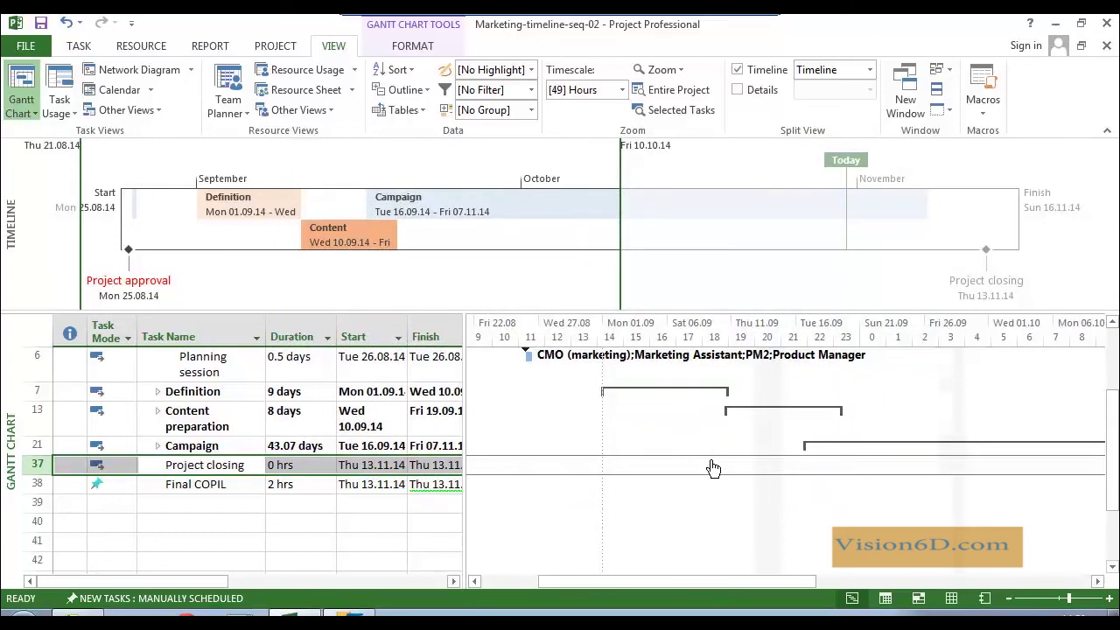
pyautogui.click(394, 289)
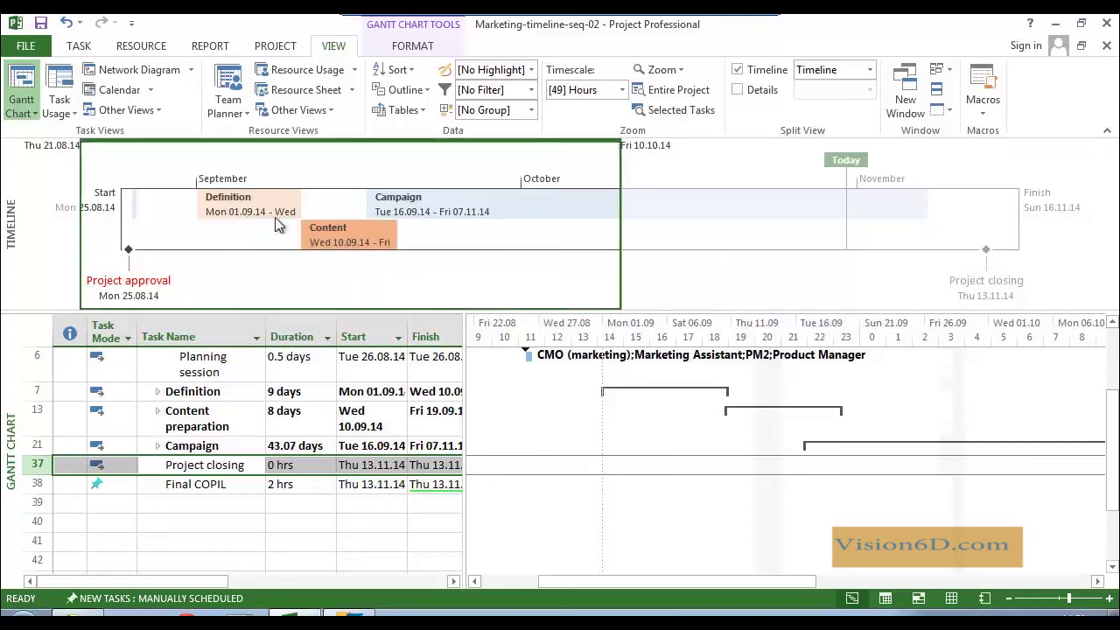
# Step: Review the details of the Timeline entries from the approval milestone to the mailing milestones
pyautogui.moveTo(255, 212)
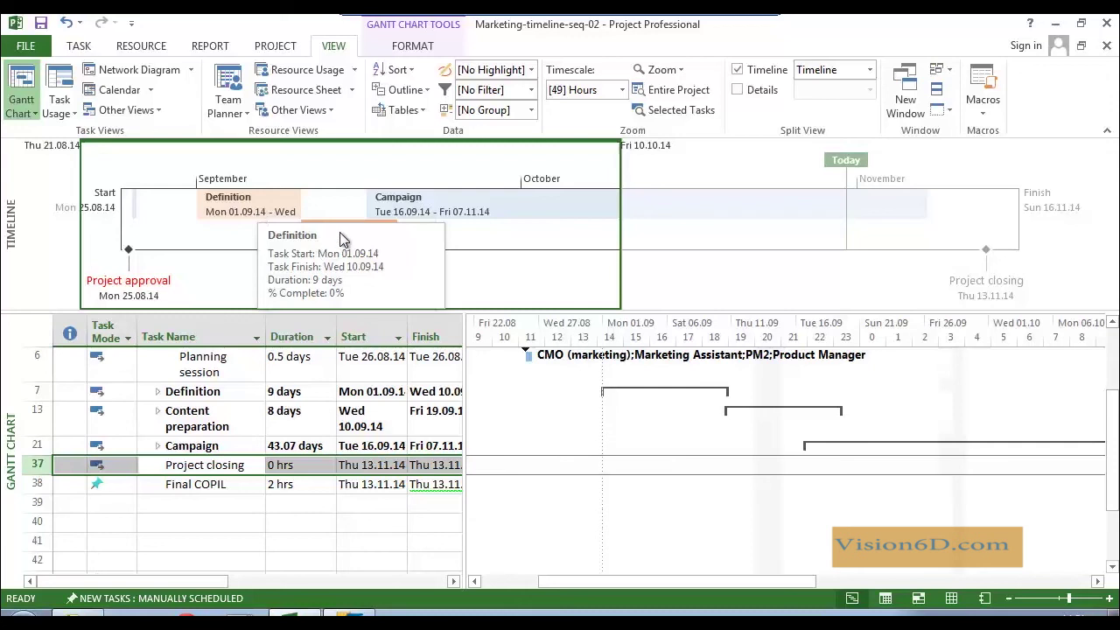
pyautogui.moveTo(334, 240)
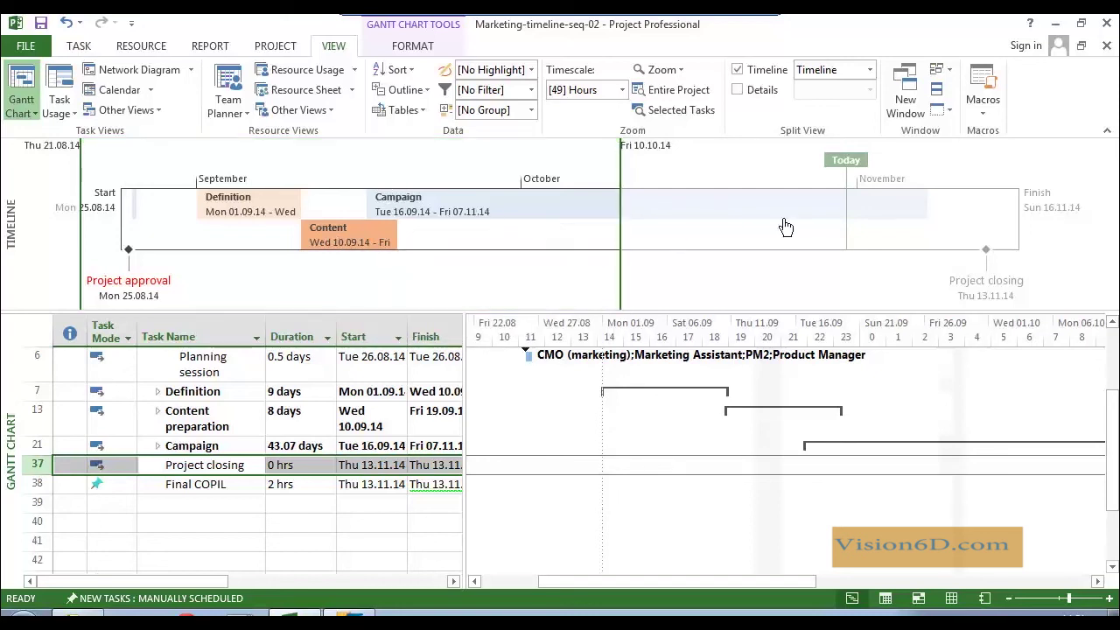
pyautogui.moveTo(808, 218)
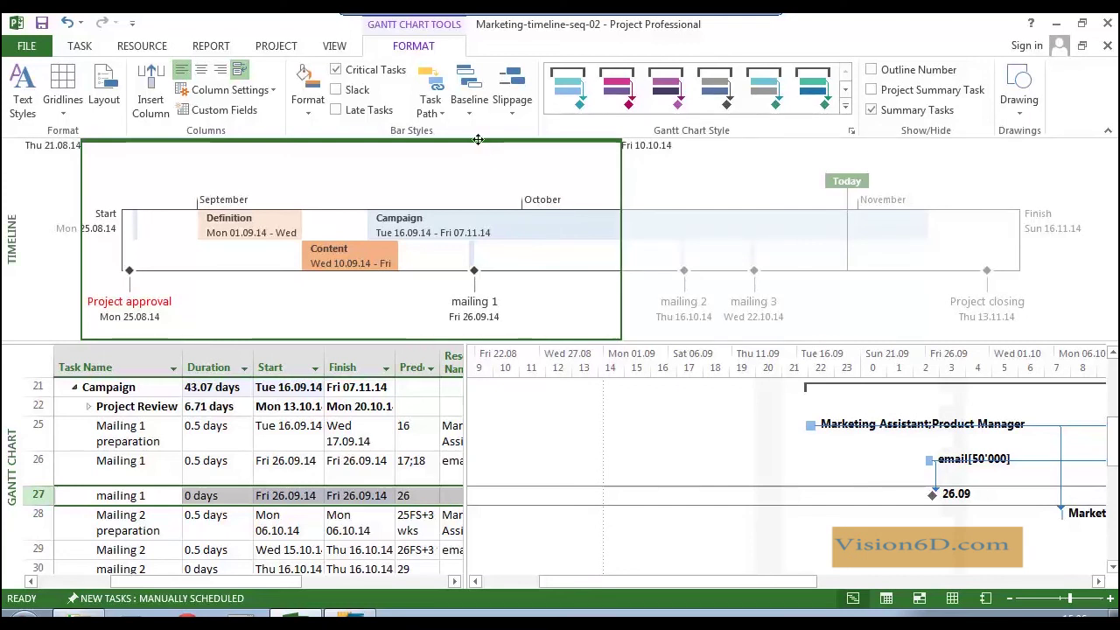
# Step: Copy the complete Timeline at full size with Copy Timeline, then deselect its items
pyautogui.moveTo(478, 139); pyautogui.dragTo(687, 161)
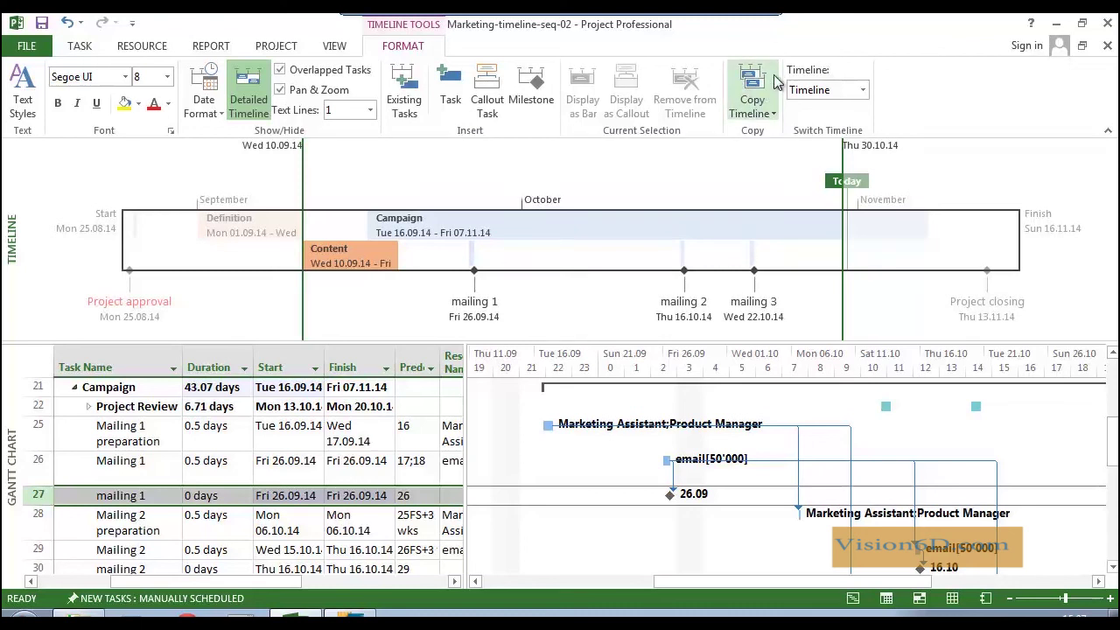
pyautogui.click(773, 114)
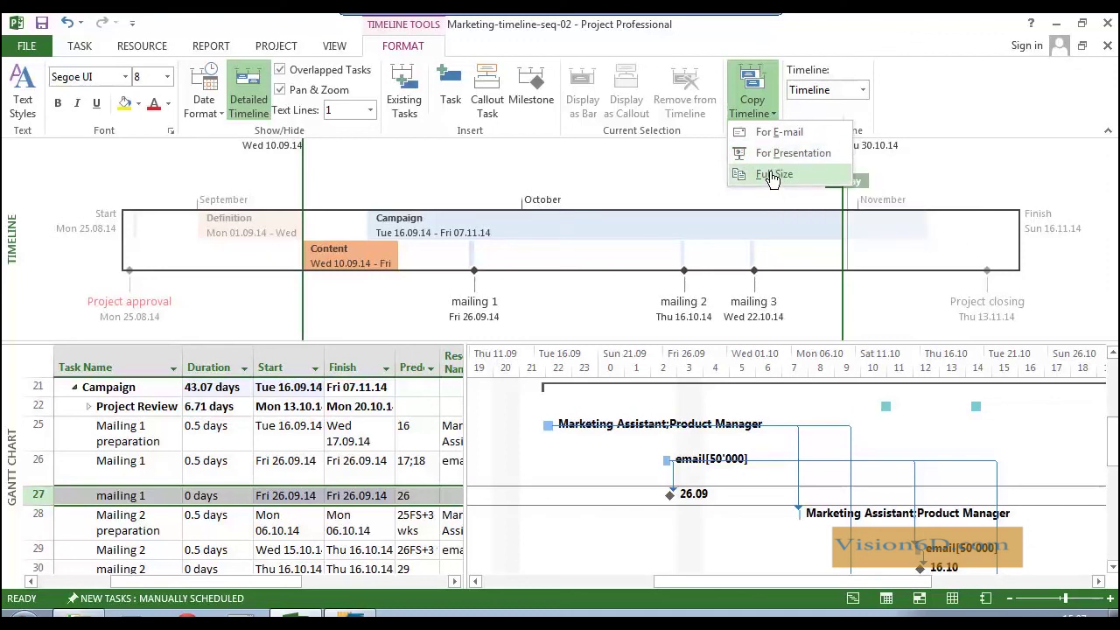
pyautogui.click(773, 175)
pyautogui.click(388, 317)
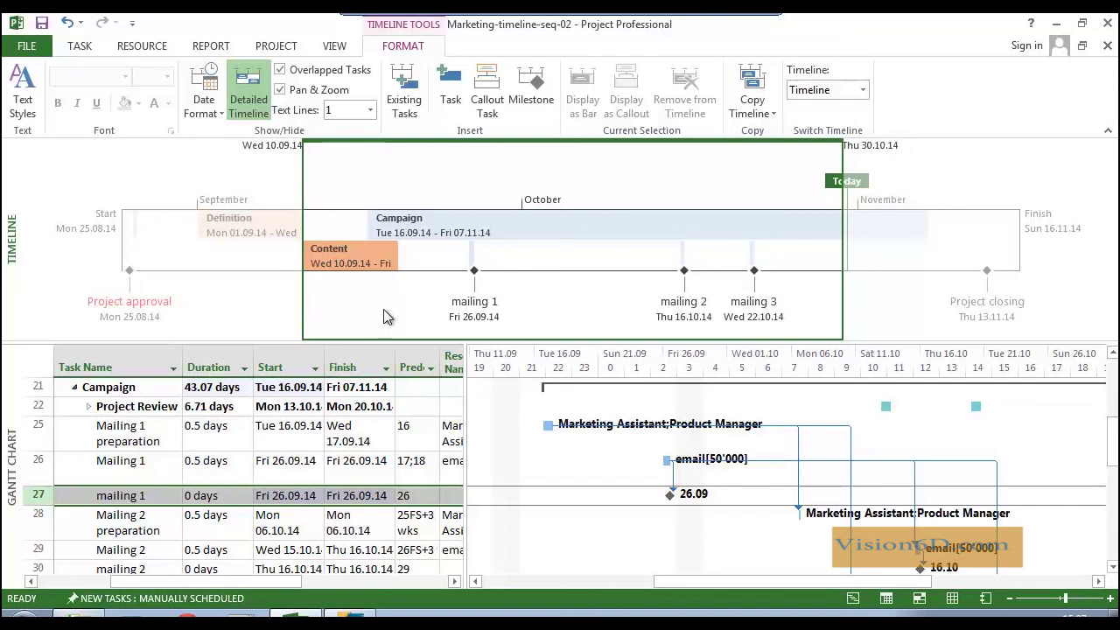